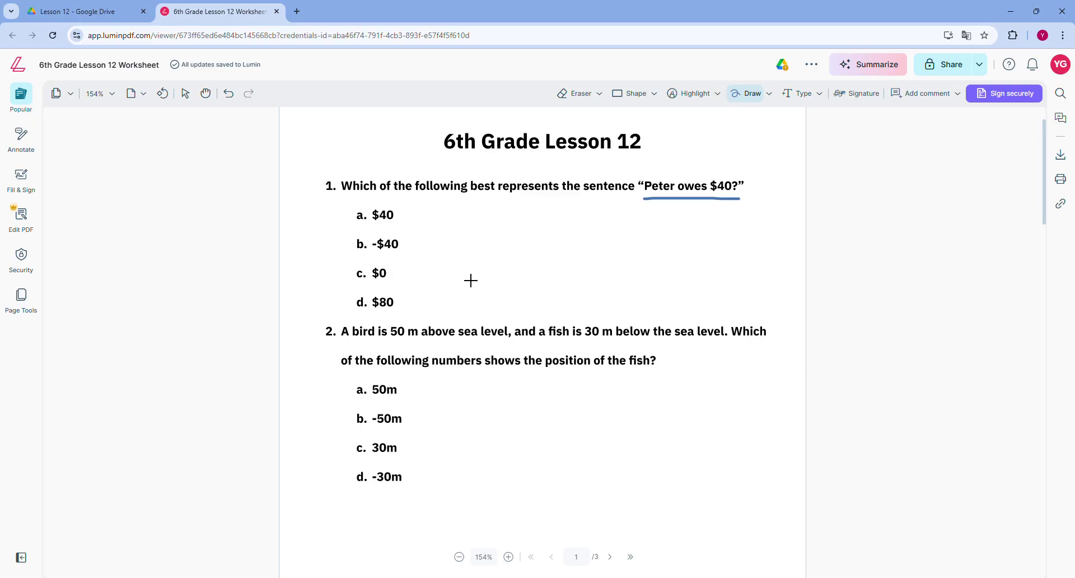
- Sketch a house with a curved arrow beside question 1's answer options
mouse_move(467, 273)
mouse_down()
mouse_move(494, 307)
mouse_move(553, 206)
mouse_move(473, 264)
mouse_move(503, 213)
mouse_move(549, 249)
mouse_move(506, 286)
mouse_move(506, 276)
mouse_up()
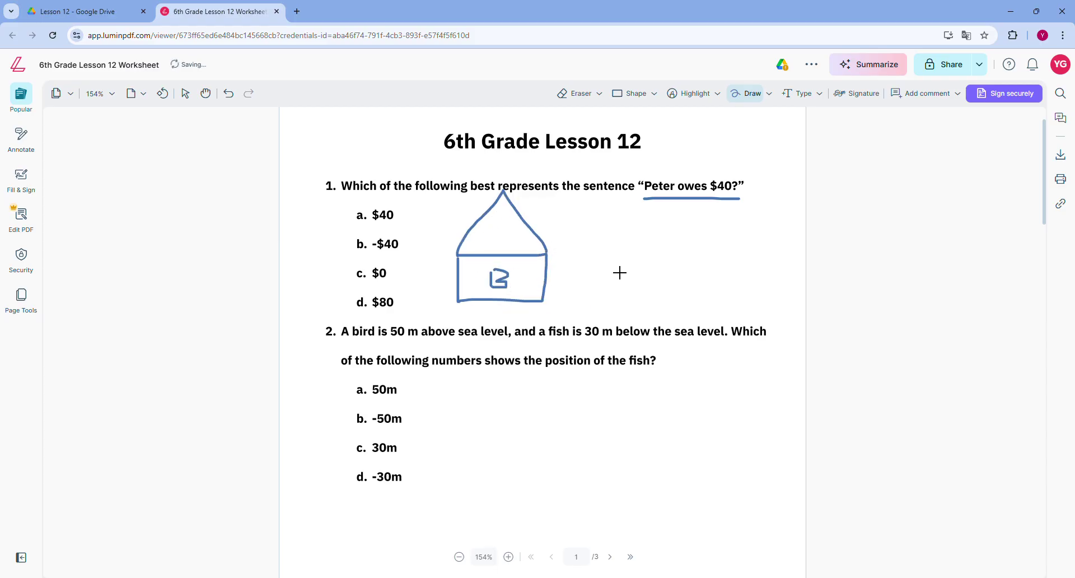
drag(611, 283, 610, 290)
mouse_move(559, 231)
mouse_down()
mouse_move(590, 238)
mouse_move(585, 249)
mouse_up()
mouse_move(574, 238)
mouse_down()
mouse_move(585, 249)
mouse_move(607, 208)
mouse_move(599, 218)
mouse_move(637, 218)
mouse_move(630, 209)
mouse_up()
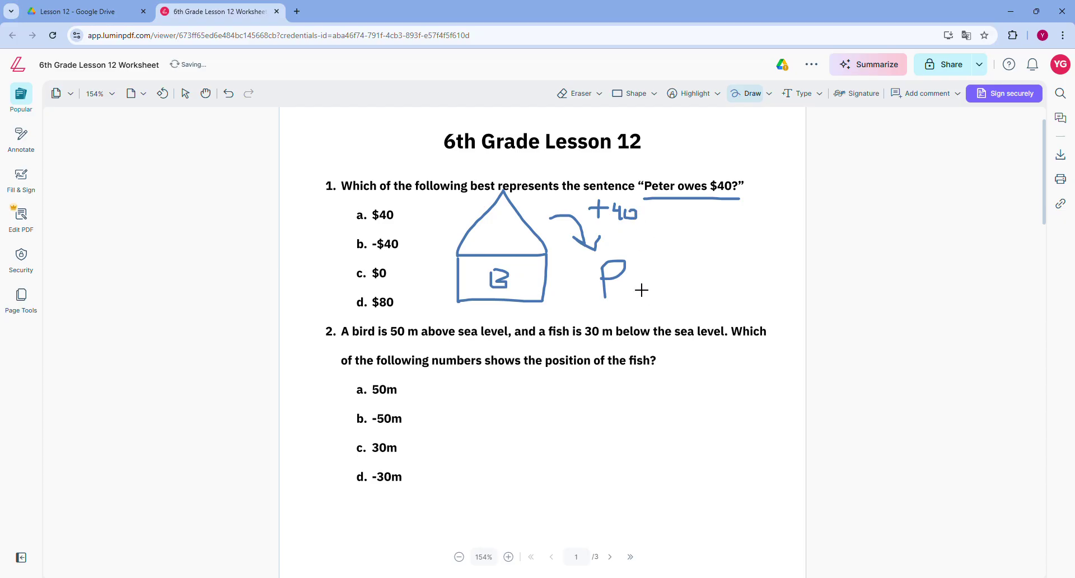
- Write +40, -40 and 40-40=0 as working, then circle answer b. -$40
mouse_move(627, 280)
mouse_down()
mouse_move(632, 296)
mouse_move(644, 282)
mouse_move(671, 289)
mouse_up()
mouse_move(671, 280)
mouse_down()
mouse_move(689, 300)
mouse_move(719, 303)
mouse_move(679, 227)
mouse_move(616, 239)
mouse_move(633, 249)
mouse_up()
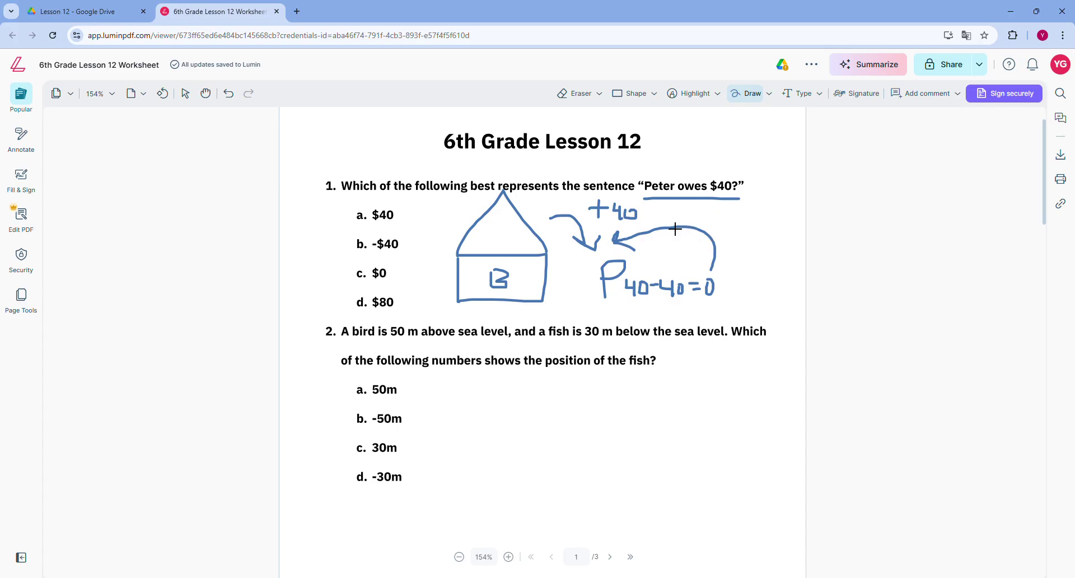
drag(661, 214, 698, 213)
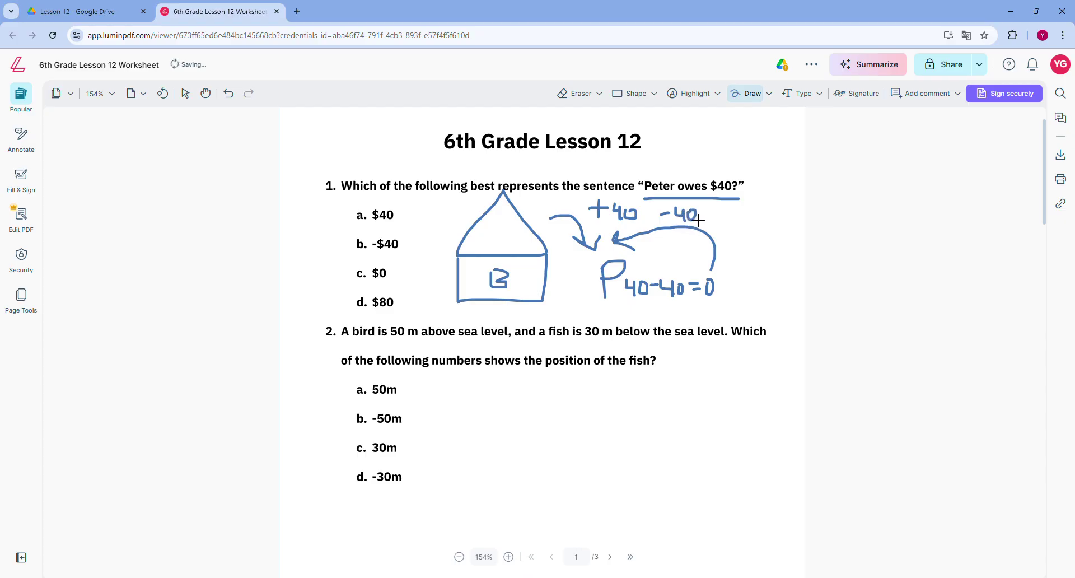
mouse_move(353, 238)
mouse_down()
mouse_move(417, 241)
mouse_move(369, 232)
mouse_up()
- Scroll to question 2 and underline '50 m above sea level'
scroll(546, 339, down, 1)
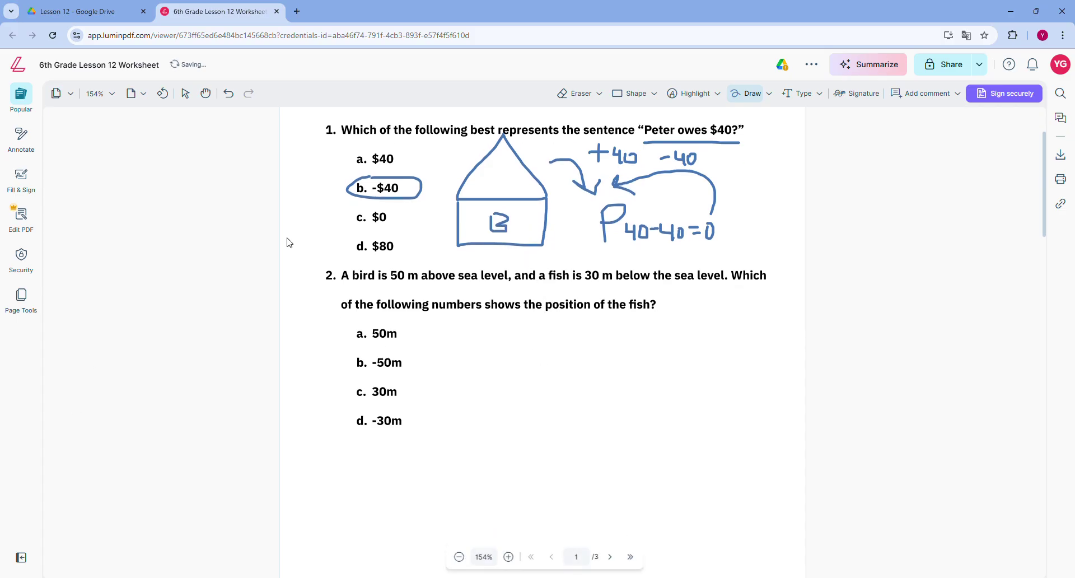
scroll(500, 306, down, 1)
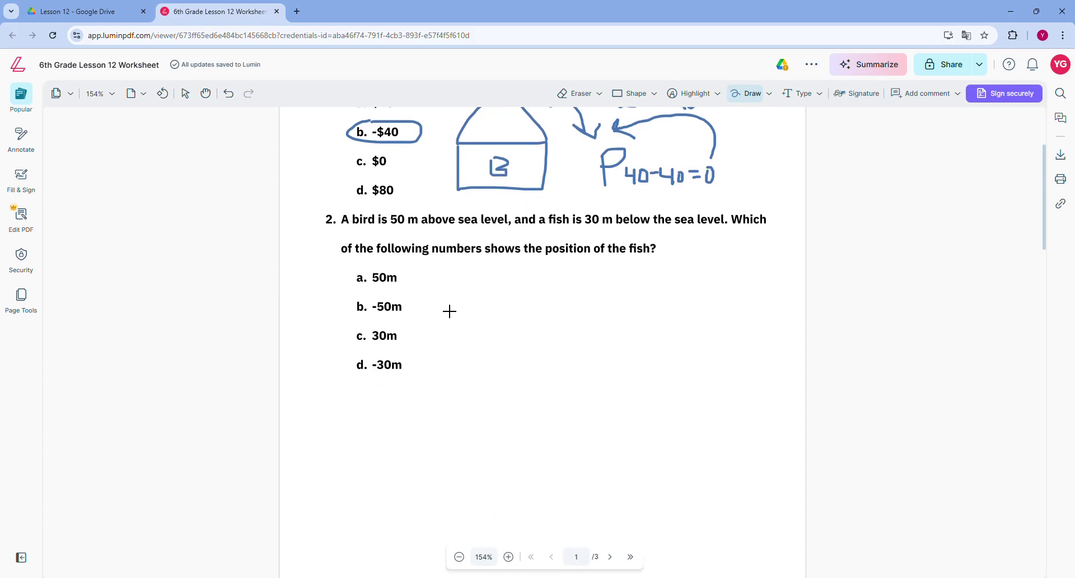
drag(400, 239, 734, 229)
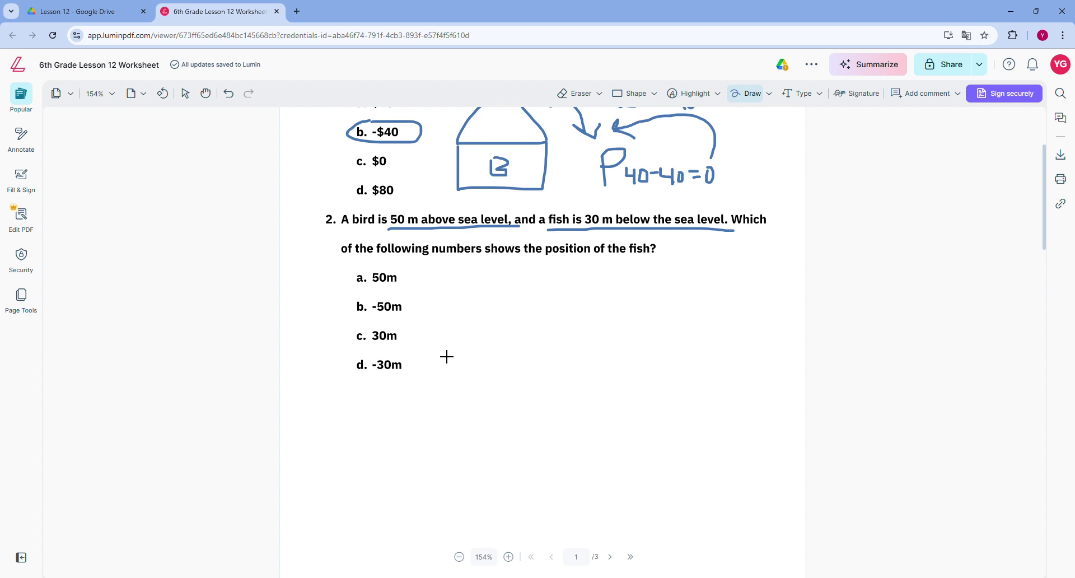
- Draw a sea-level line with 50 and 30 brackets, box 'below', and circle d. -30m
drag(447, 357, 729, 352)
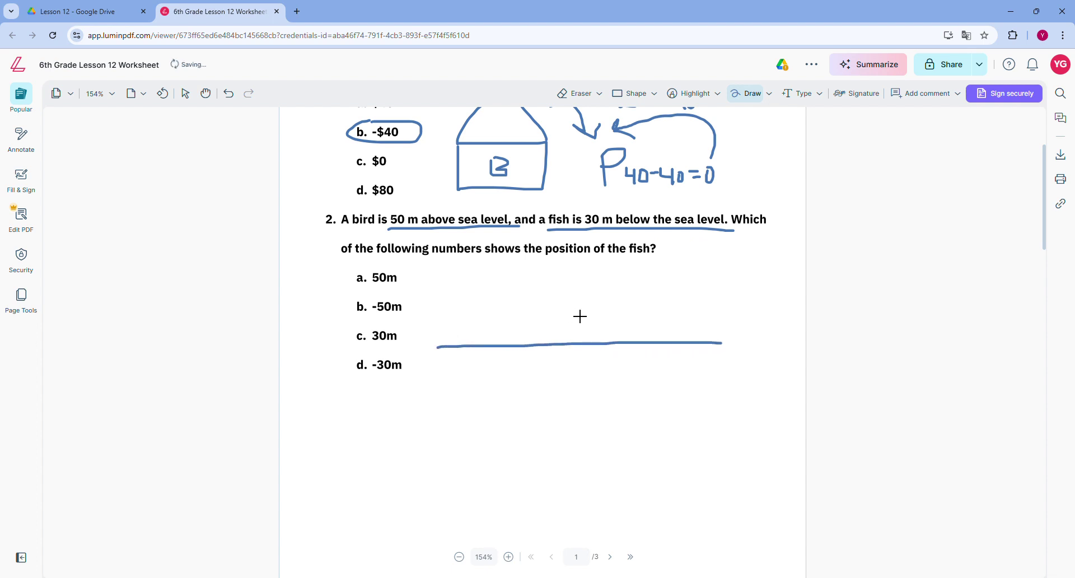
drag(572, 283, 596, 302)
drag(582, 341, 609, 295)
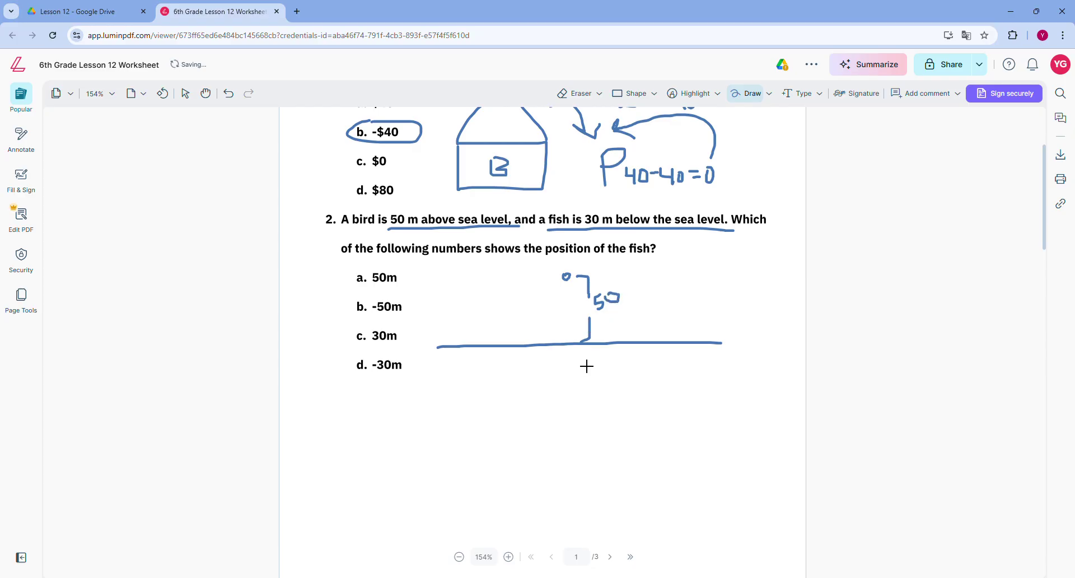
mouse_move(582, 354)
mouse_down()
mouse_move(574, 398)
mouse_move(571, 389)
mouse_move(609, 373)
mouse_up()
mouse_move(617, 227)
mouse_down()
mouse_move(649, 208)
mouse_move(655, 224)
mouse_move(621, 226)
mouse_up()
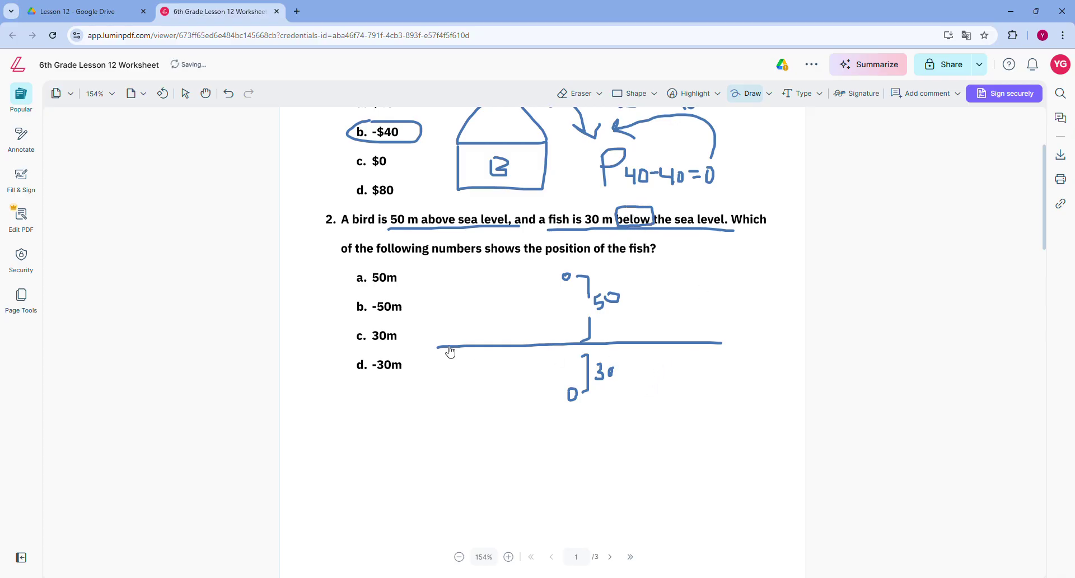
mouse_move(373, 354)
mouse_down()
mouse_move(376, 386)
mouse_move(392, 346)
mouse_move(363, 352)
mouse_up()
- Scroll to page 2 and underline the earnings sentence in question 3
scroll(537, 322, down, 2)
scroll(537, 318, down, 7)
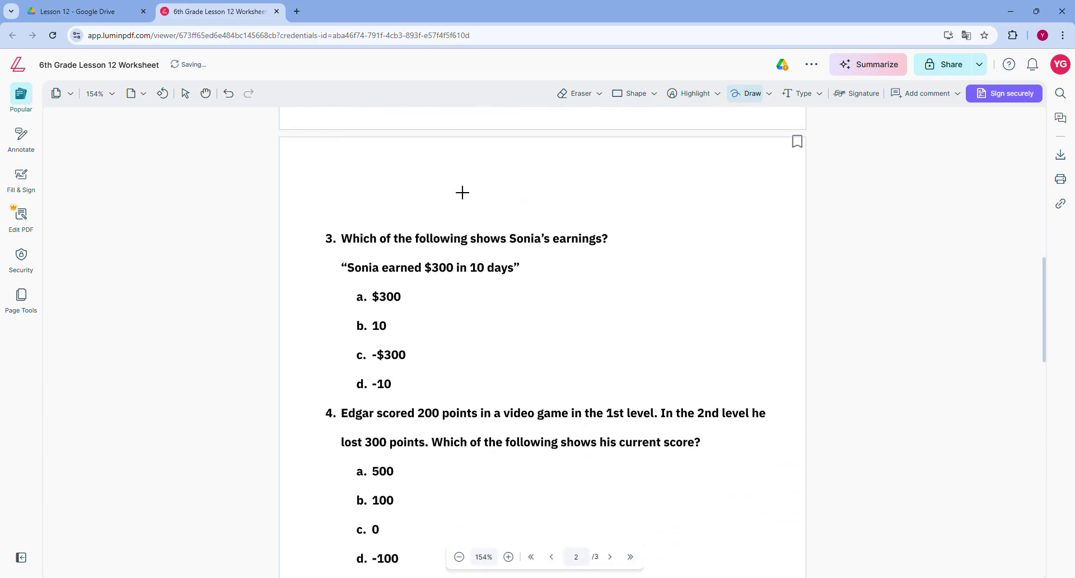
scroll(442, 207, down, 1)
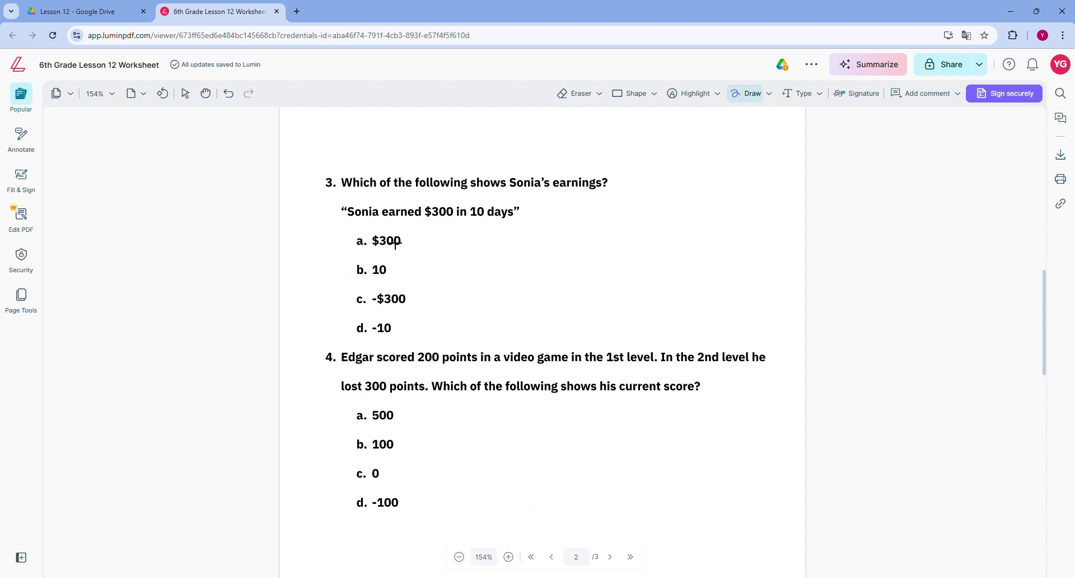
drag(360, 229, 522, 231)
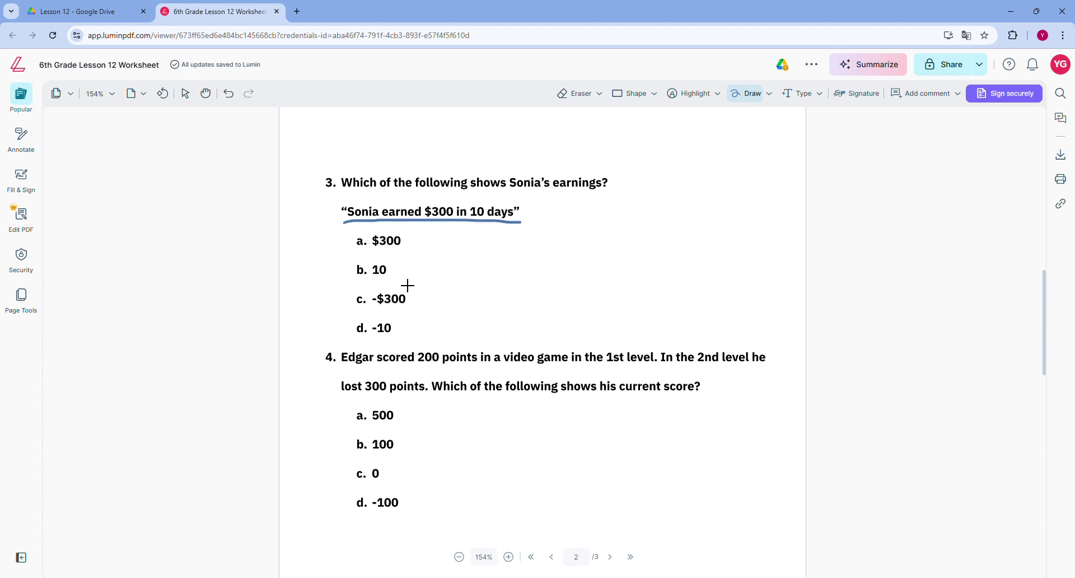
- Cross out options b, c and d, add an arrow labelled 10, and box 'earned'
drag(351, 260, 382, 282)
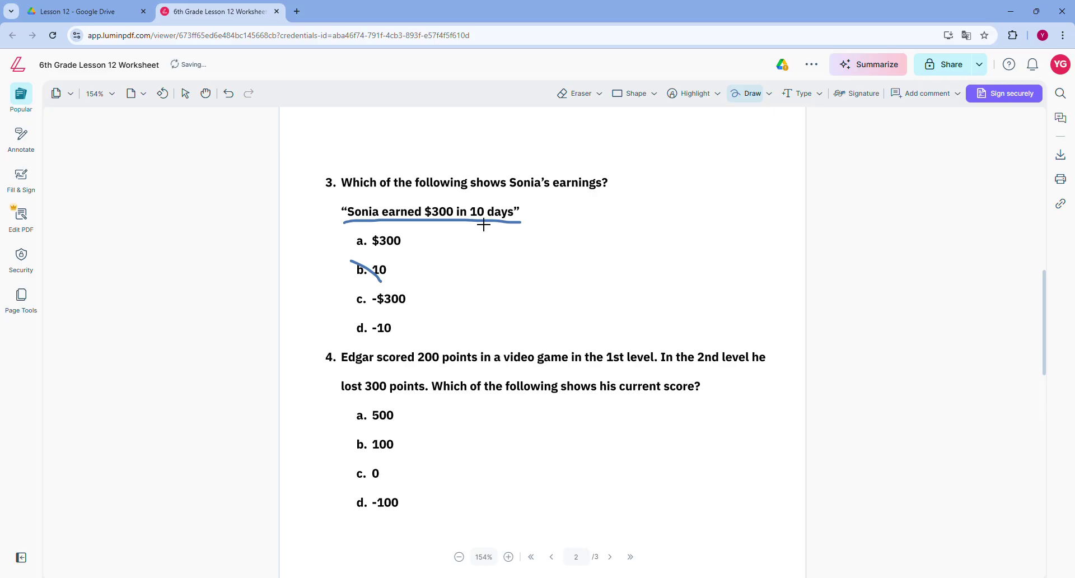
mouse_move(485, 229)
mouse_down()
mouse_move(510, 285)
mouse_move(524, 276)
mouse_up()
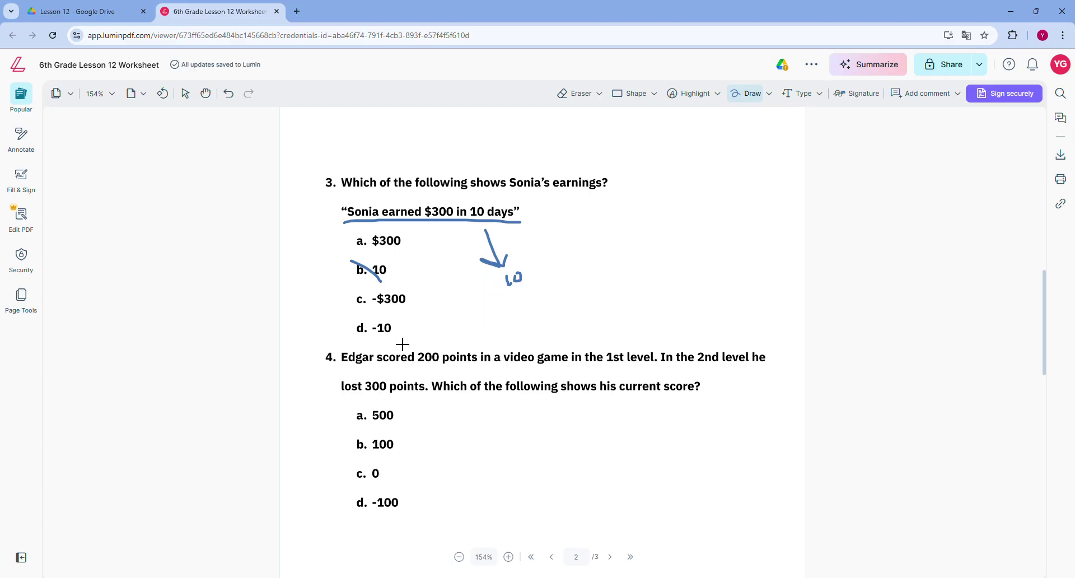
drag(348, 320, 382, 348)
drag(344, 288, 389, 311)
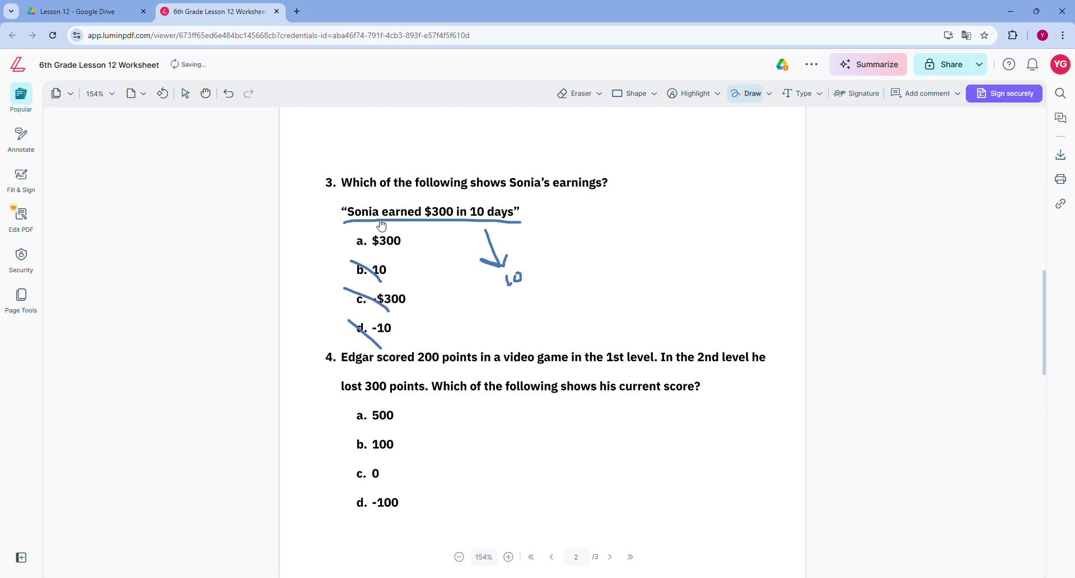
mouse_move(382, 223)
mouse_down()
mouse_move(378, 196)
mouse_move(423, 194)
mouse_move(412, 223)
mouse_move(357, 248)
mouse_move(371, 230)
mouse_up()
- Write +200 and -300 stacked beside question 4's options
scroll(510, 255, down, 1)
scroll(510, 255, down, 3)
scroll(509, 263, up, 1)
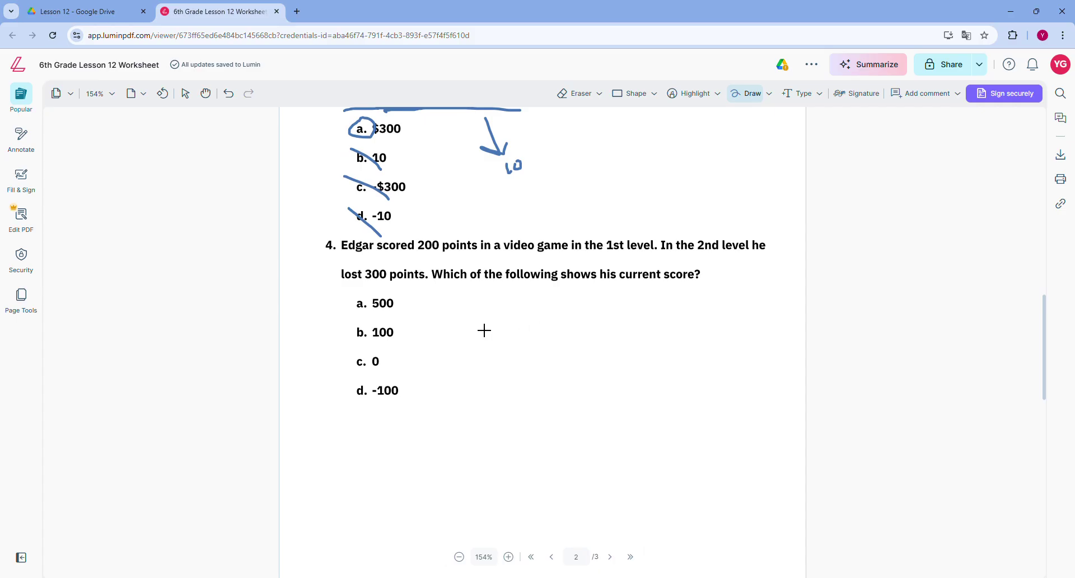
mouse_move(470, 323)
mouse_down()
mouse_move(544, 334)
mouse_move(567, 321)
mouse_up()
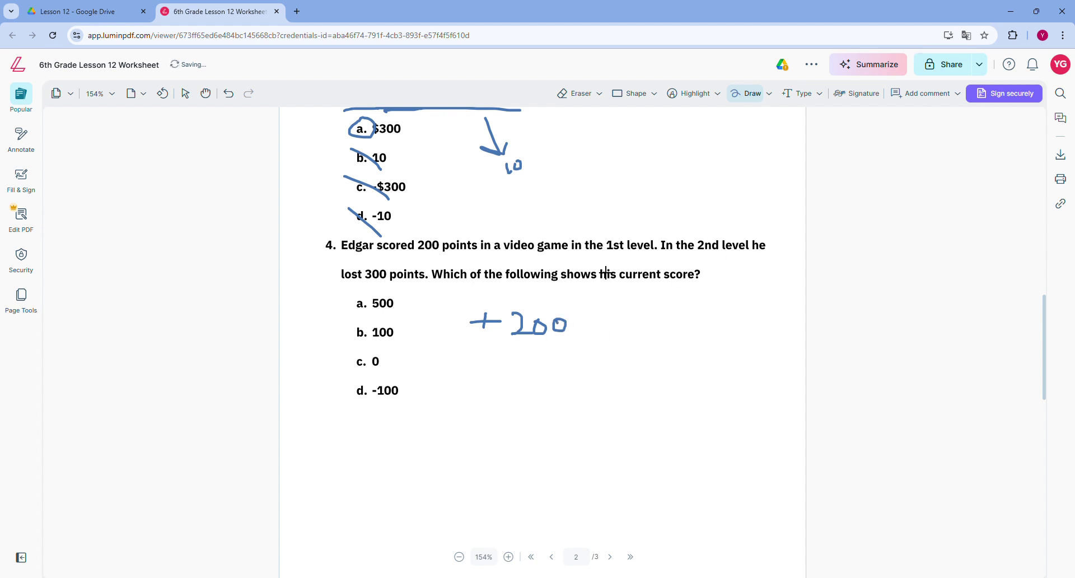
mouse_move(473, 363)
mouse_down()
mouse_move(539, 388)
mouse_move(541, 360)
mouse_move(567, 361)
mouse_up()
drag(460, 399, 571, 401)
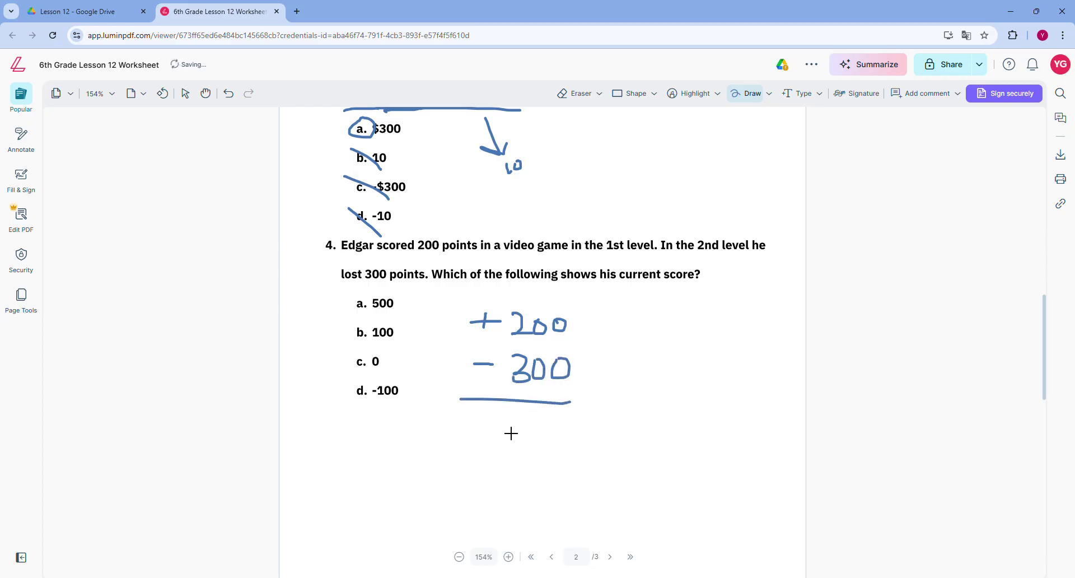
- Draw a total line, write = -100, and circle answer d. -100
mouse_move(482, 425)
mouse_down()
mouse_move(506, 438)
mouse_move(528, 435)
mouse_move(524, 423)
mouse_move(554, 429)
mouse_up()
drag(451, 423, 464, 424)
drag(451, 430, 464, 431)
mouse_move(383, 386)
mouse_down()
mouse_move(420, 395)
mouse_move(386, 383)
mouse_up()
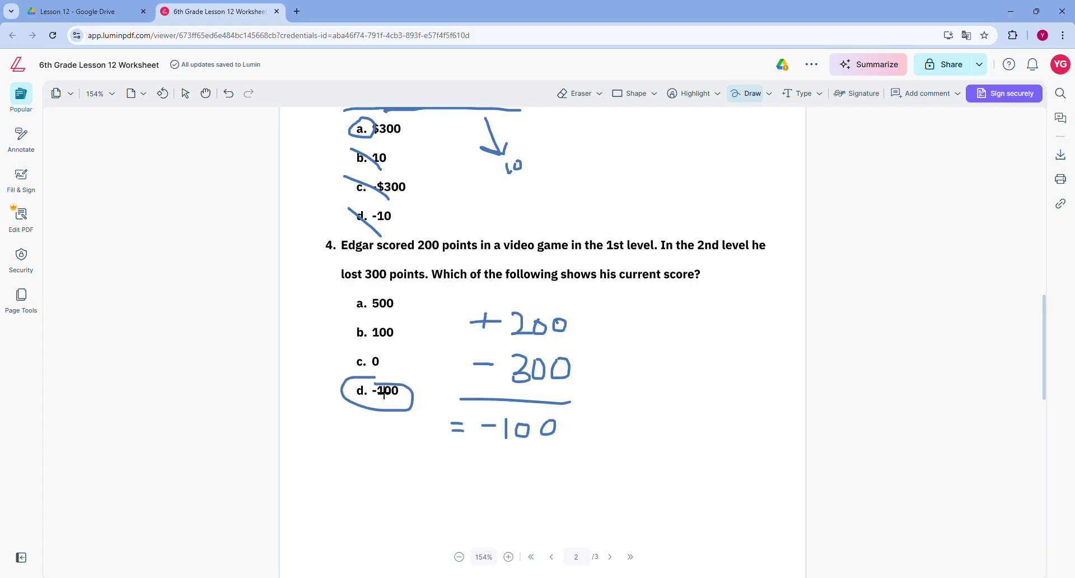
- Underline 'The submarine is 300 m below the sea' in question 5
scroll(454, 392, down, 6)
scroll(528, 344, down, 5)
scroll(493, 240, up, 1)
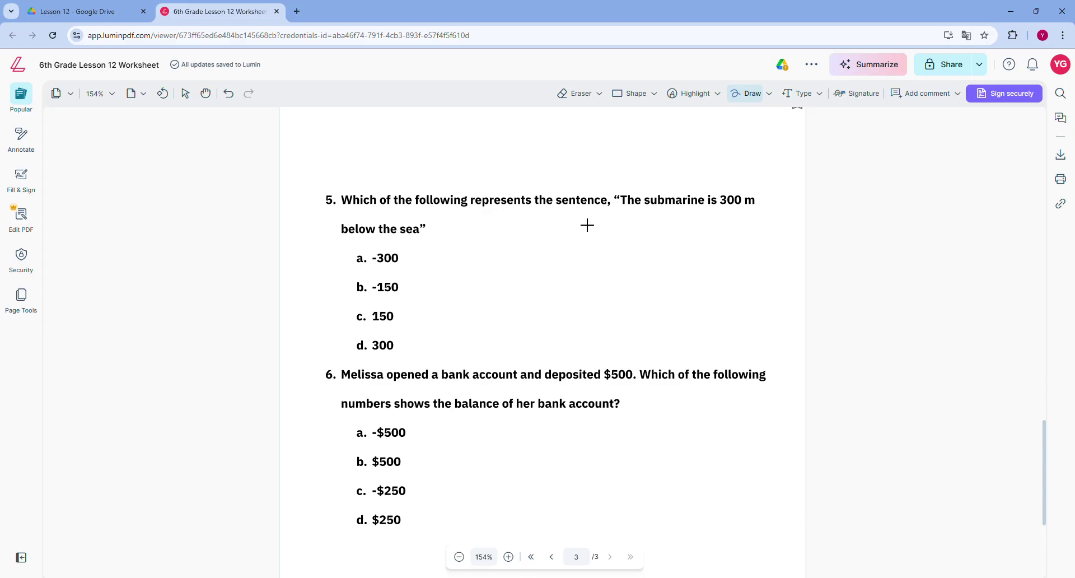
drag(620, 216, 787, 217)
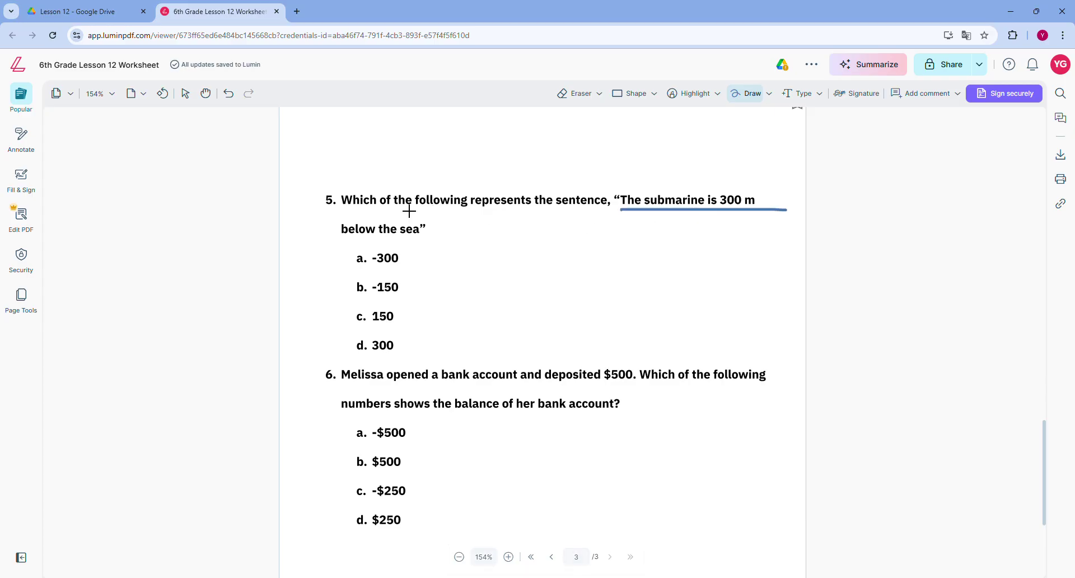
drag(329, 244, 752, 257)
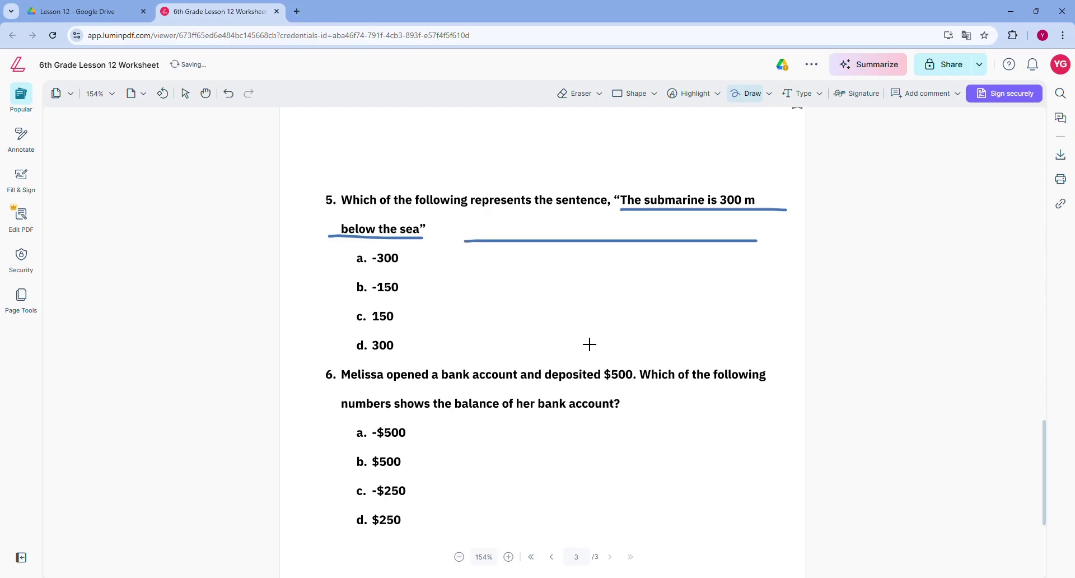
- Sketch a submarine 300 below a sea line labelled 0, and circle a. -300
mouse_move(589, 344)
mouse_down()
mouse_move(611, 347)
mouse_move(582, 340)
mouse_move(602, 335)
mouse_move(594, 348)
mouse_up()
mouse_move(607, 245)
mouse_down()
mouse_move(624, 329)
mouse_move(624, 312)
mouse_move(673, 310)
mouse_up()
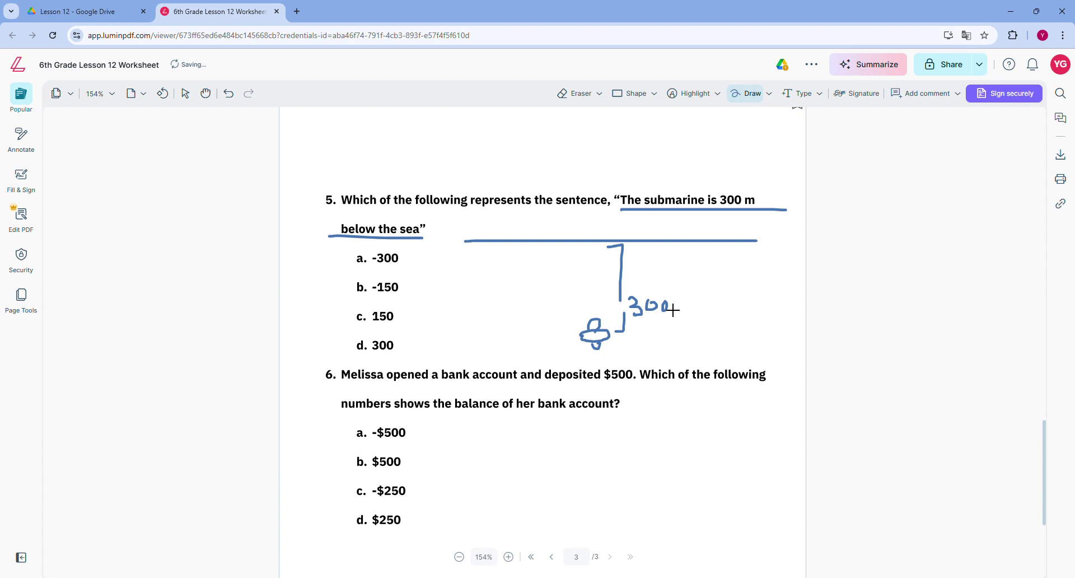
drag(766, 233, 762, 248)
mouse_move(367, 246)
mouse_down()
mouse_move(404, 269)
mouse_move(377, 250)
mouse_up()
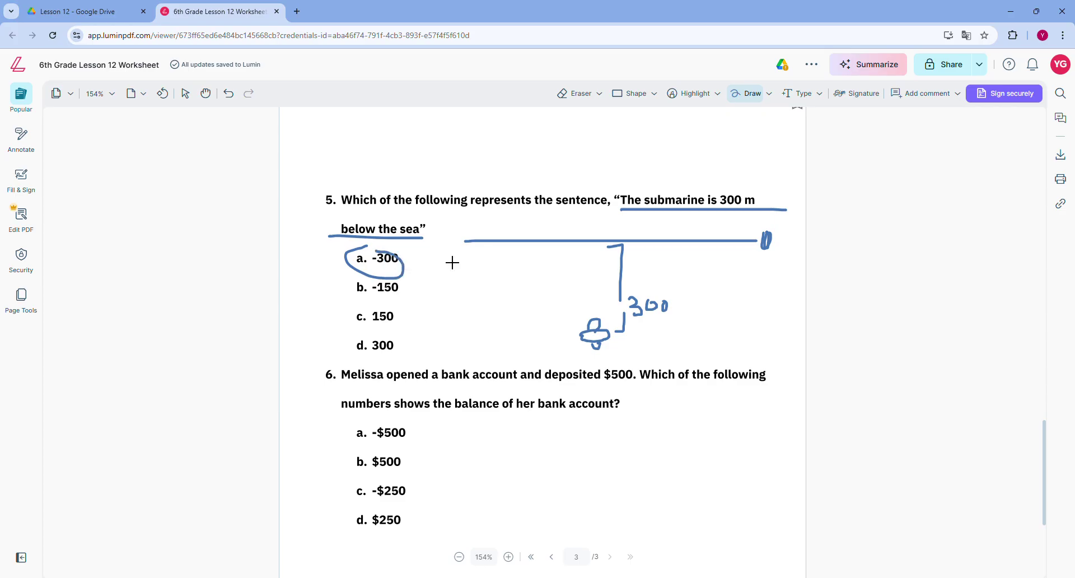
- Underline the $500 deposit and the opening-account phrase in question 6
scroll(452, 262, down, 2)
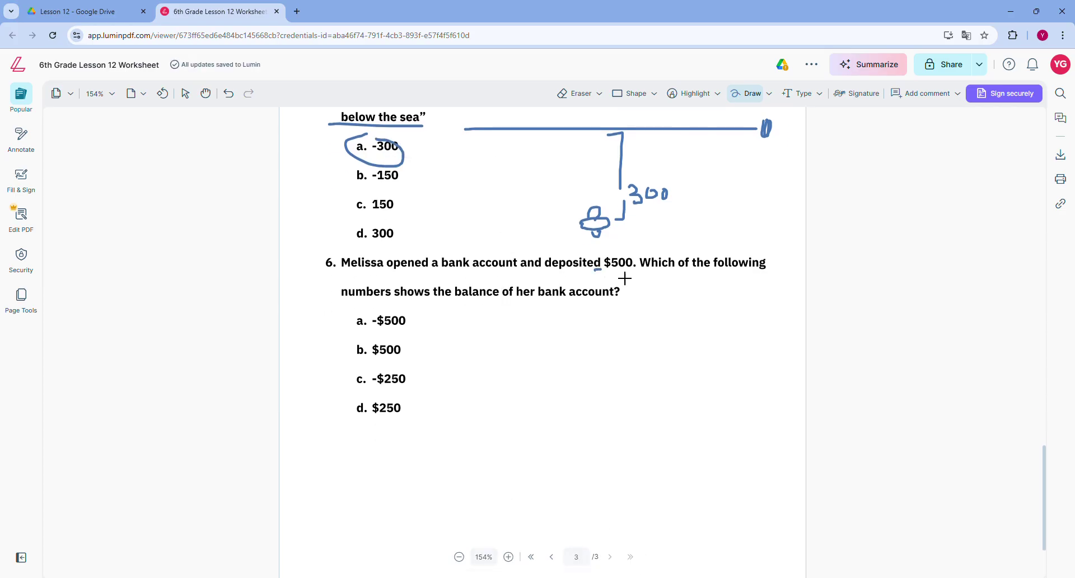
drag(594, 269, 656, 269)
drag(339, 273, 519, 273)
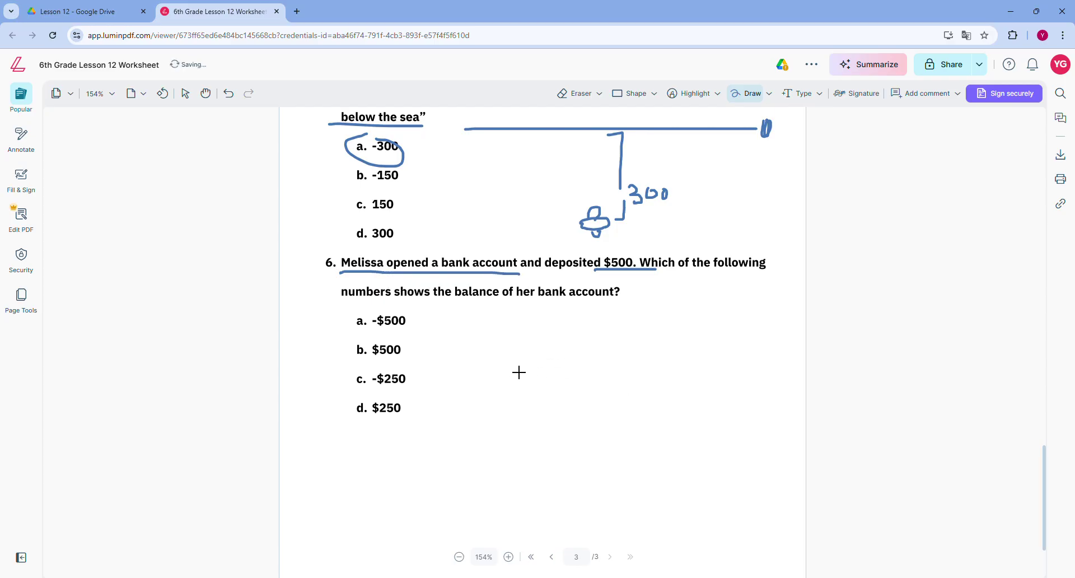
- Draw a bank-account box holding 0 with a +500 arrow from the boxed 'deposited'
mouse_move(500, 343)
mouse_down()
mouse_move(540, 376)
mouse_move(504, 335)
mouse_move(525, 343)
mouse_up()
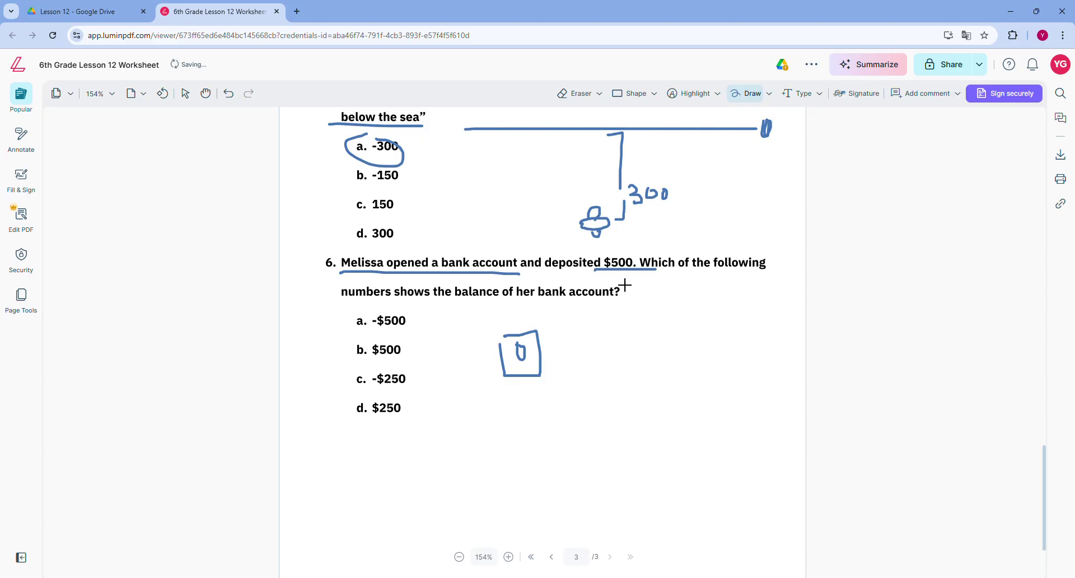
mouse_move(540, 272)
mouse_down()
mouse_move(608, 273)
mouse_move(605, 246)
mouse_move(539, 247)
mouse_move(541, 273)
mouse_up()
mouse_move(631, 275)
mouse_down()
mouse_move(586, 355)
mouse_move(606, 373)
mouse_up()
mouse_move(597, 368)
mouse_down()
mouse_move(596, 381)
mouse_move(636, 384)
mouse_move(650, 369)
mouse_move(662, 381)
mouse_move(533, 403)
mouse_move(520, 392)
mouse_move(536, 383)
mouse_up()
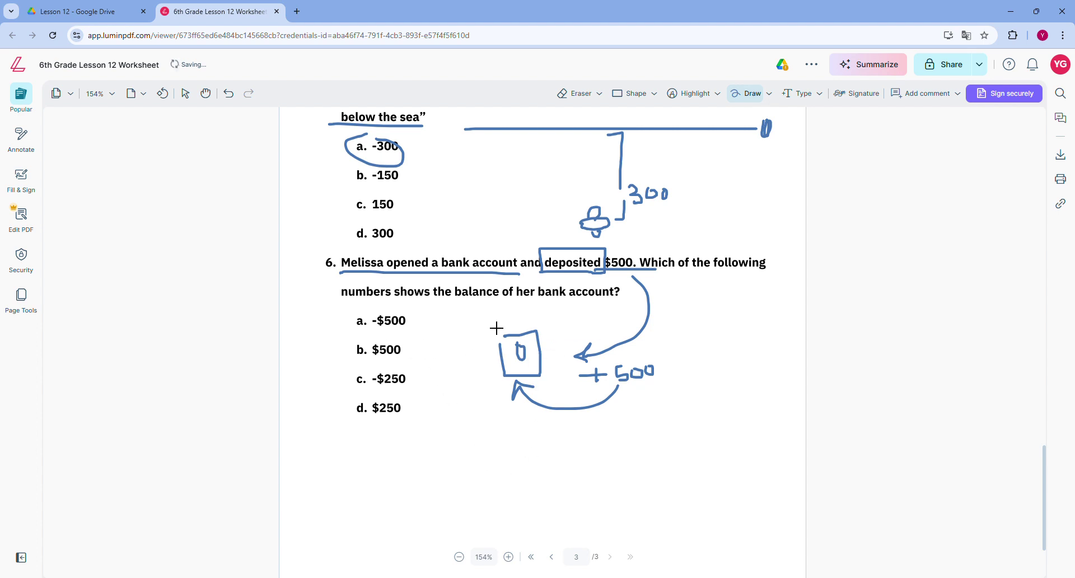
- Underline 'the balance of', circle b. $500, and scroll back through the pages
drag(446, 301, 534, 306)
mouse_move(374, 336)
mouse_down()
mouse_move(407, 365)
mouse_move(399, 346)
mouse_up()
scroll(576, 372, down, 3)
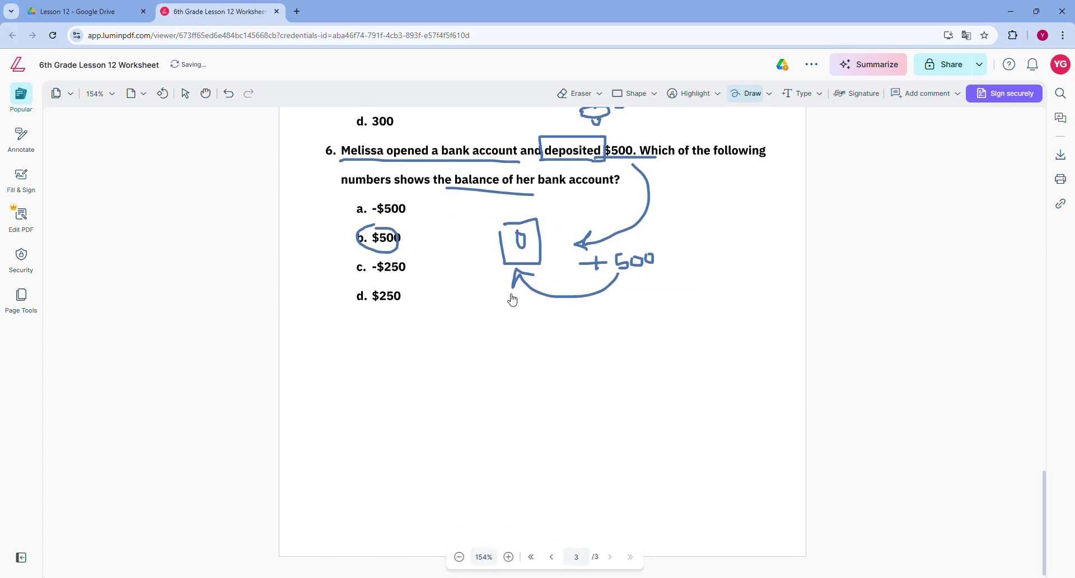
scroll(526, 336, up, 1)
scroll(558, 356, down, 1)
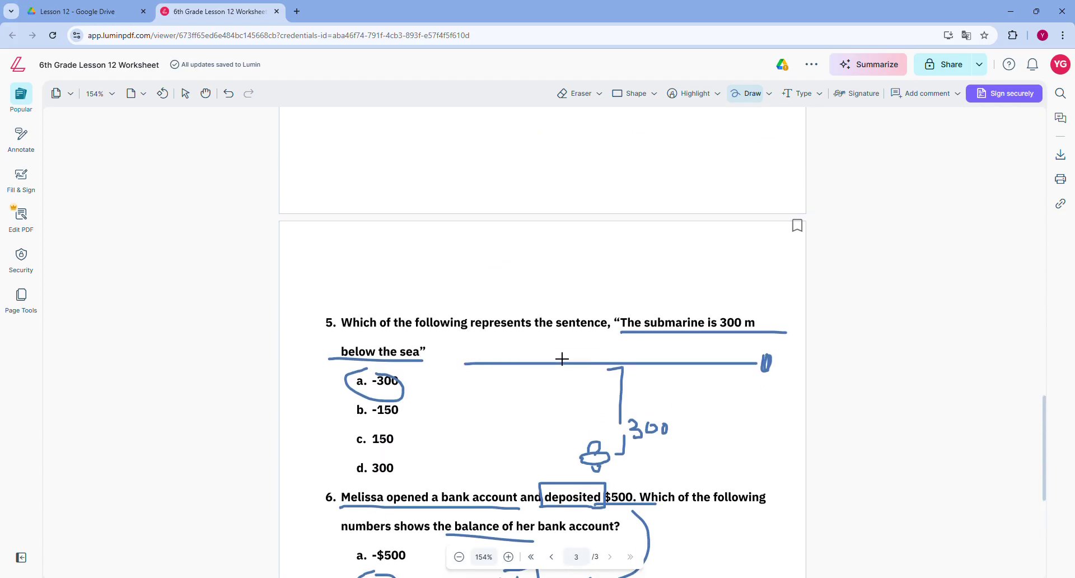
scroll(562, 358, up, 20)
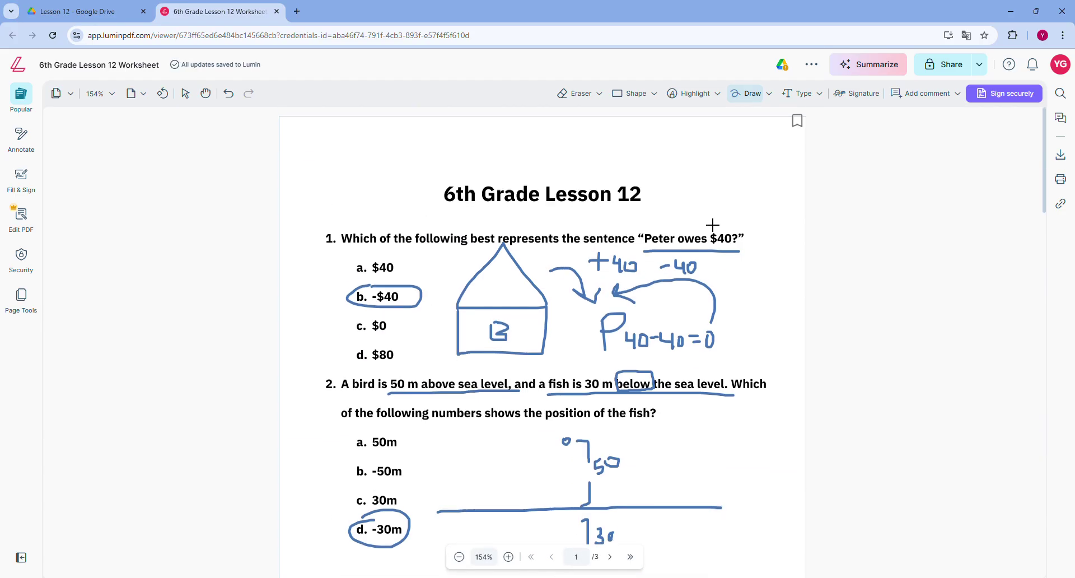
scroll(712, 224, down, 1)
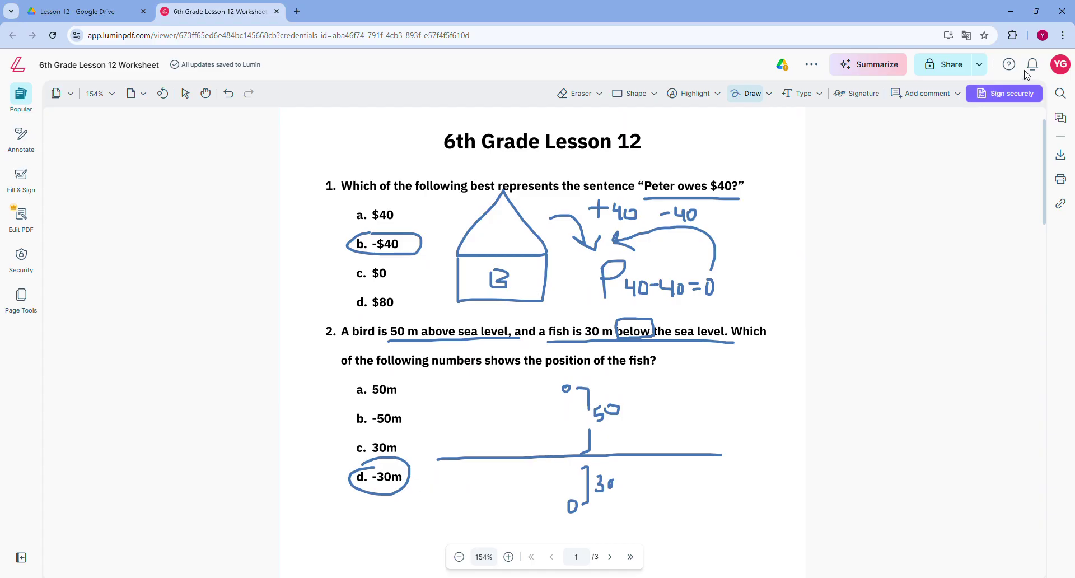